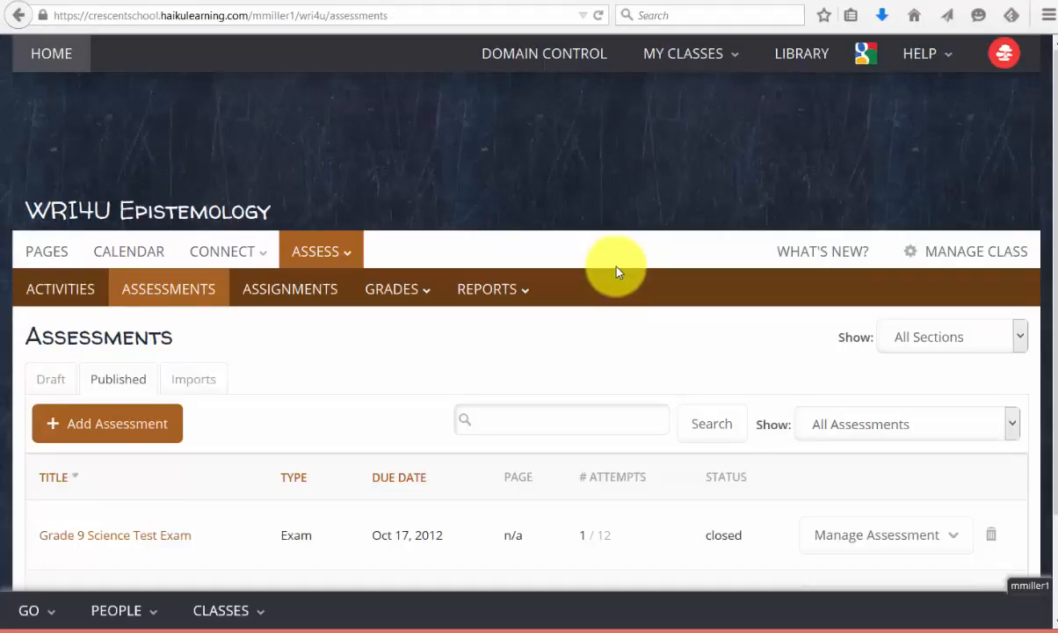
Step: Start a new assessment with Exam as the type in Step 1 of 3
left_click(88, 425)
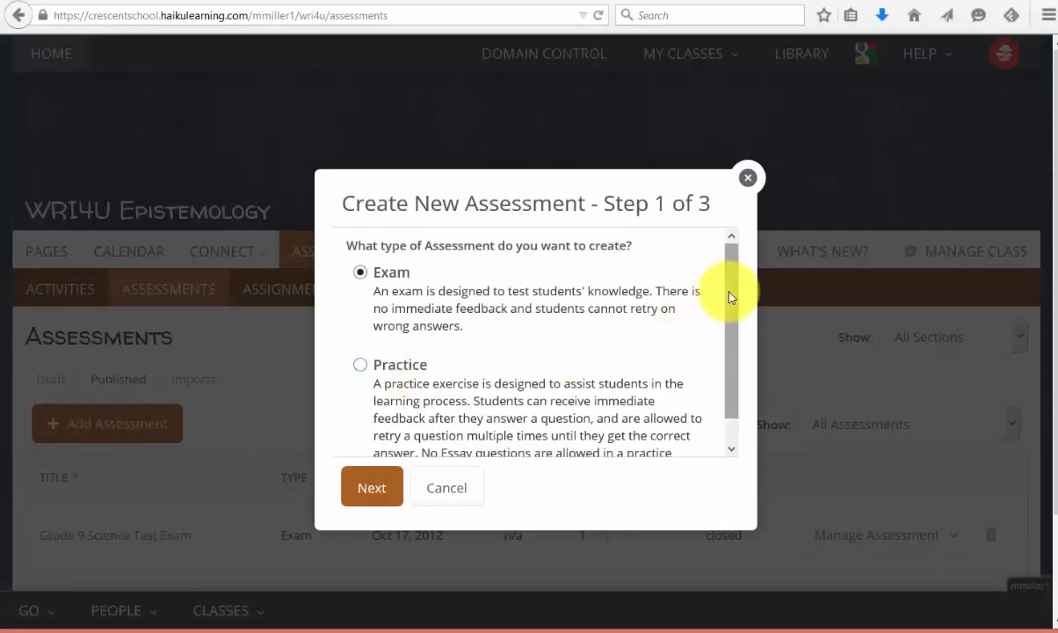
left_click_drag(731, 299, 734, 314)
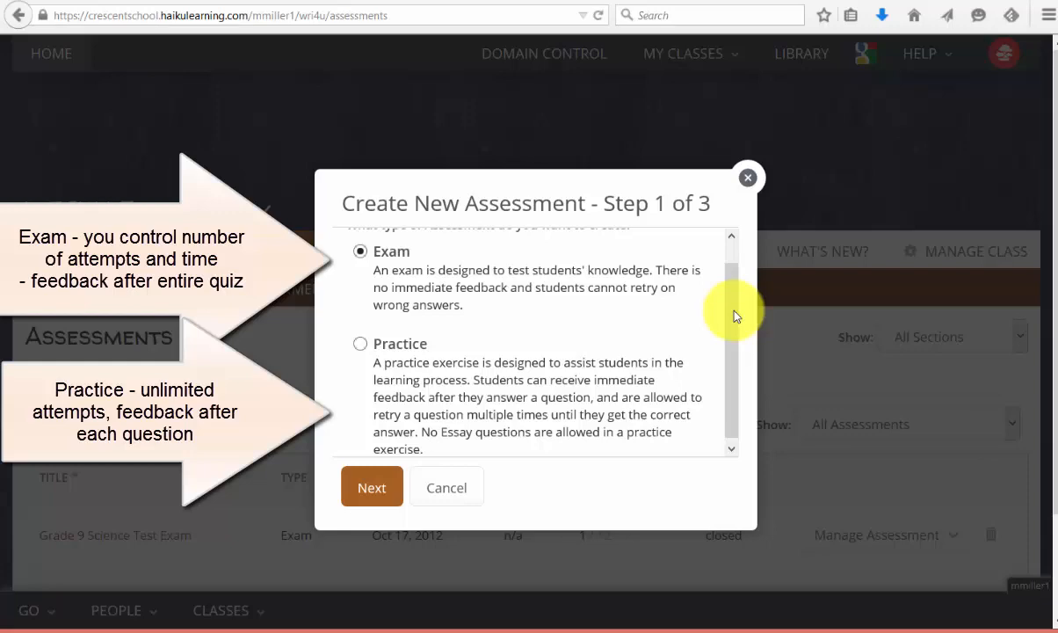
scroll(736, 299, "up", 1)
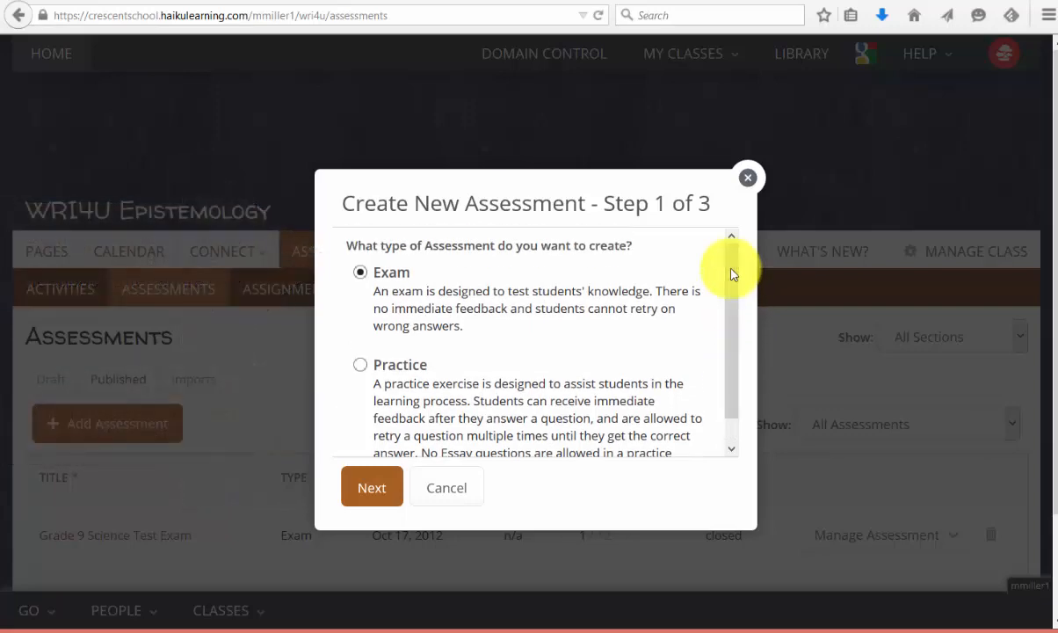
Step: Title the exam 'Short Quiz' with description 'Provide the best possible answer to each question.'
left_click(370, 492)
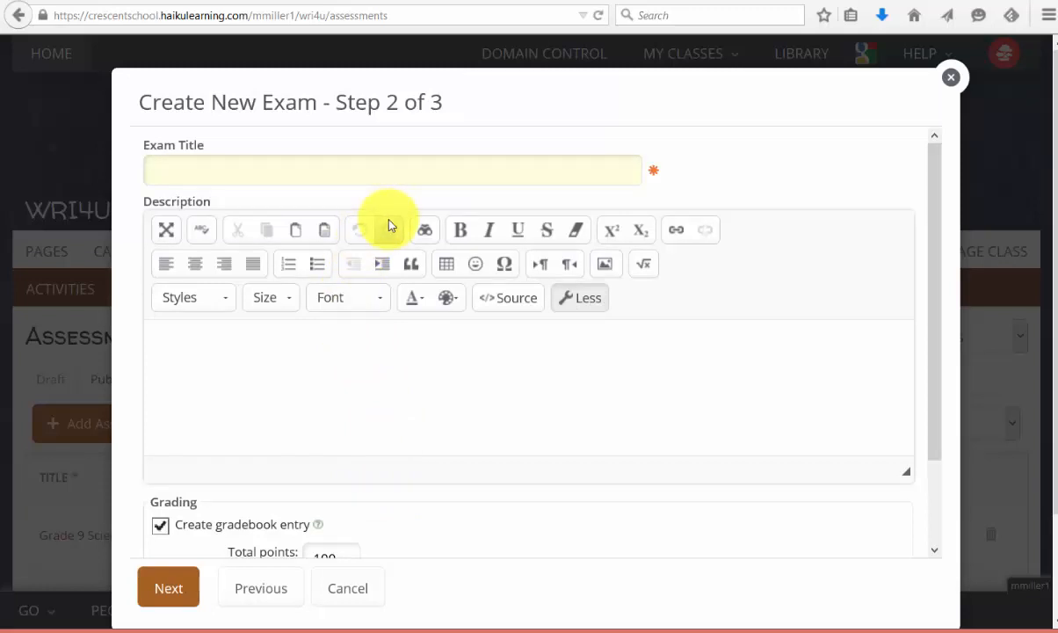
type("Short Quiz")
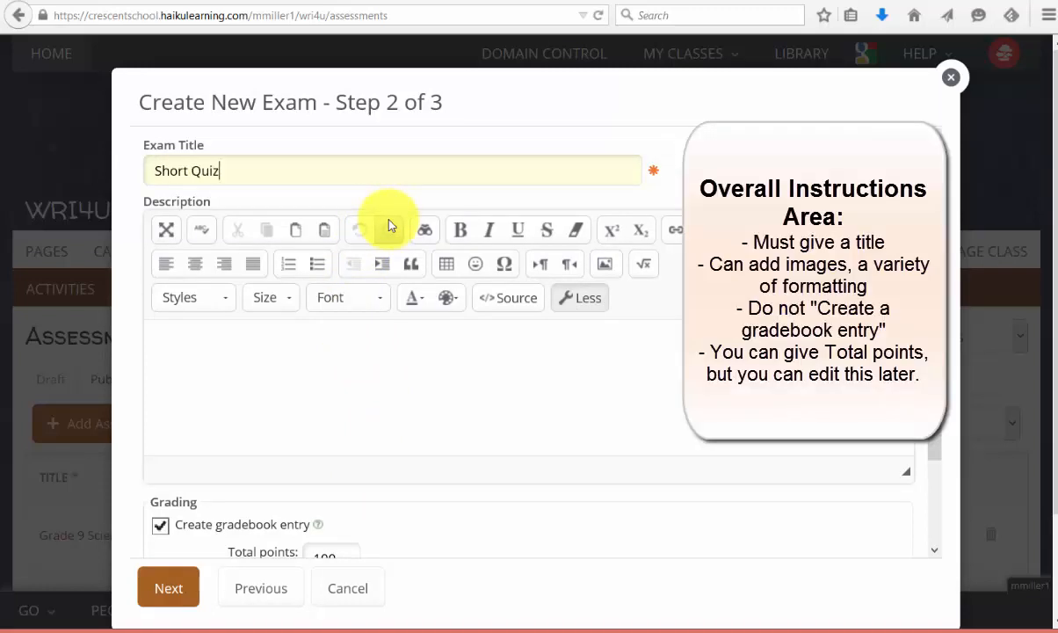
left_click(514, 402)
type("P")
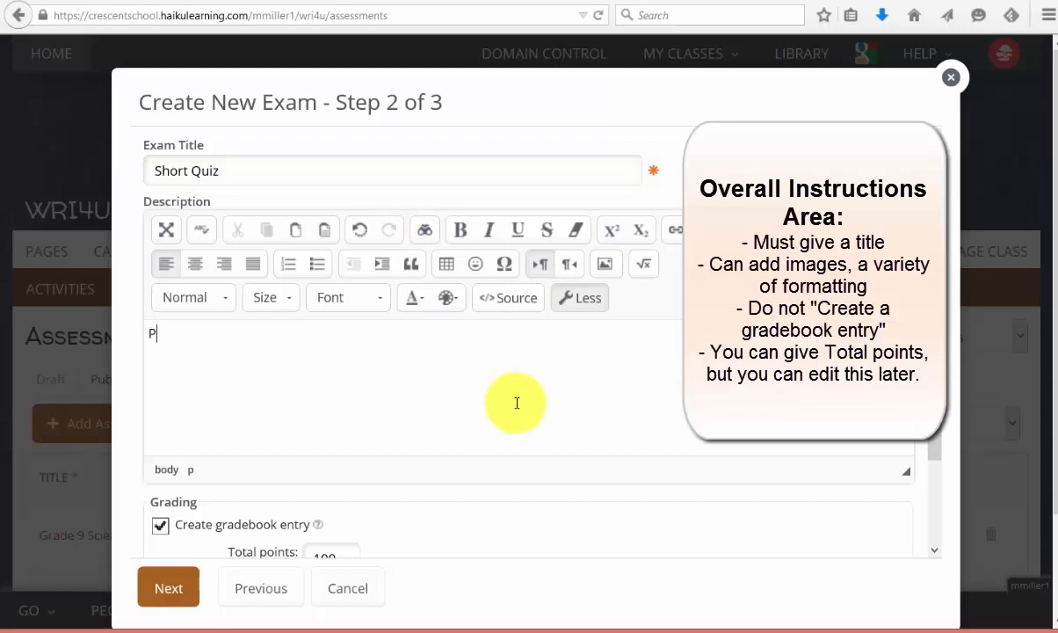
type("rovide the best possible answer to each question.")
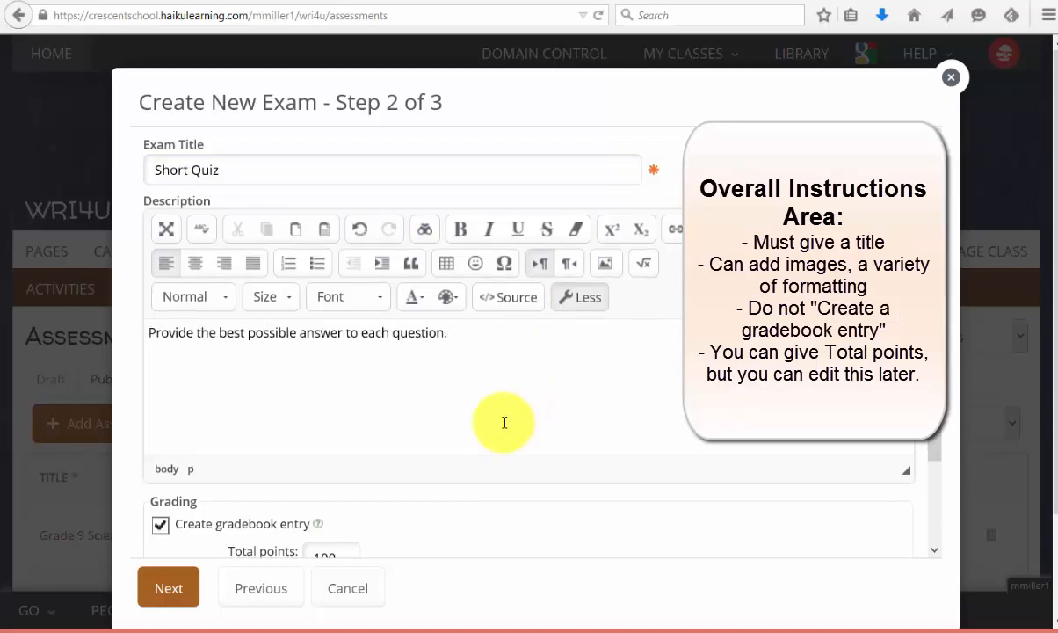
Step: Turn off the gradebook entry and set total points to 5
scroll(530, 402, "down", 2)
left_click(160, 428)
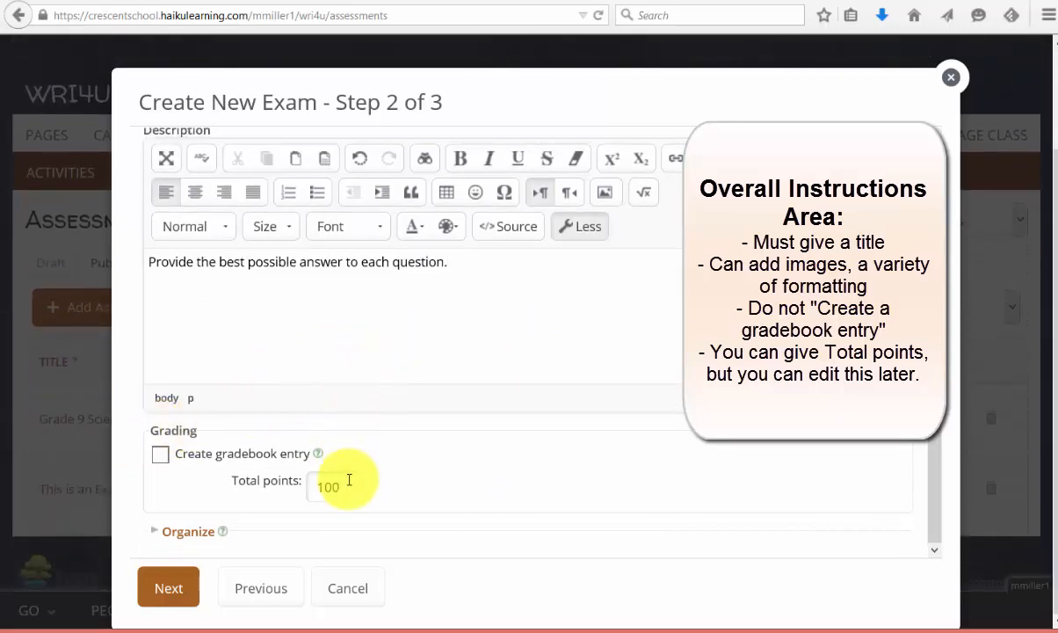
left_click_drag(342, 484, 285, 484)
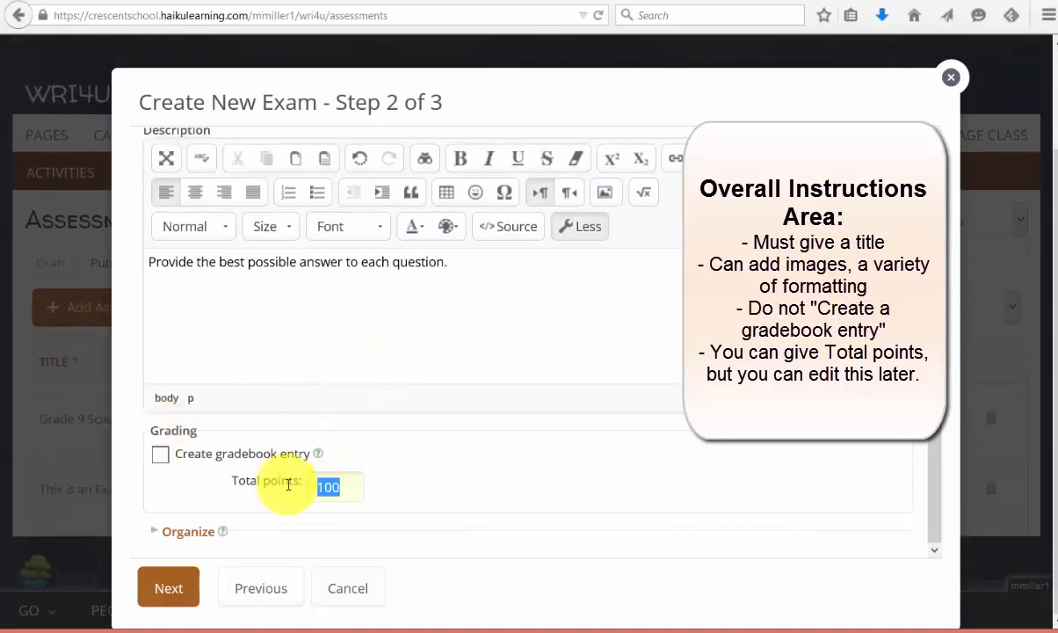
type("5")
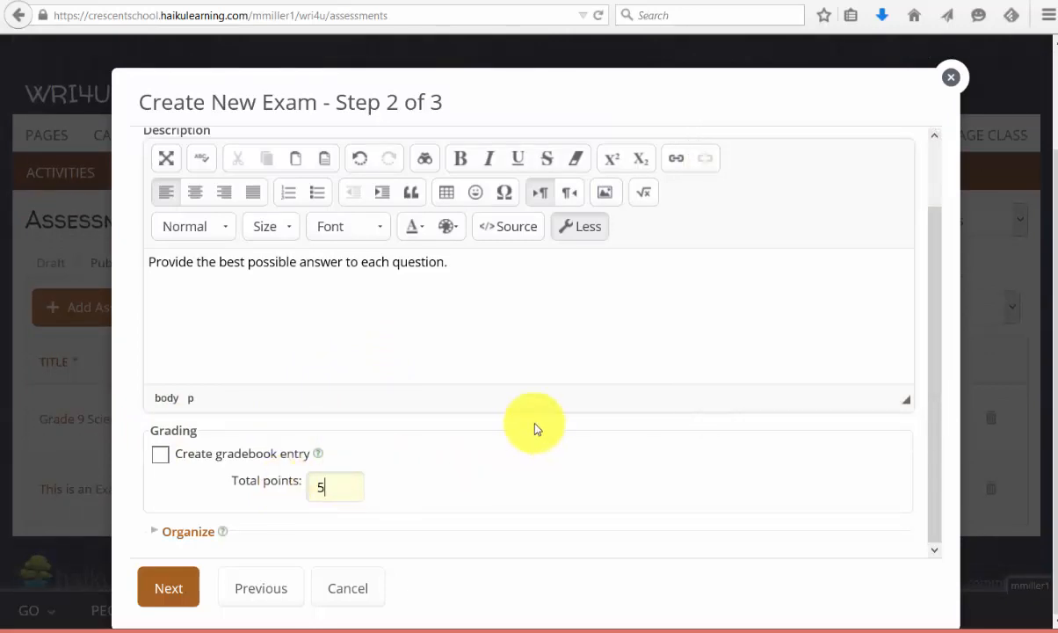
Step: Organize the exam under grade 9, Computers & Technology and tag Haiku, then advance to Step 3
left_click(187, 533)
left_click_drag(936, 301, 910, 472)
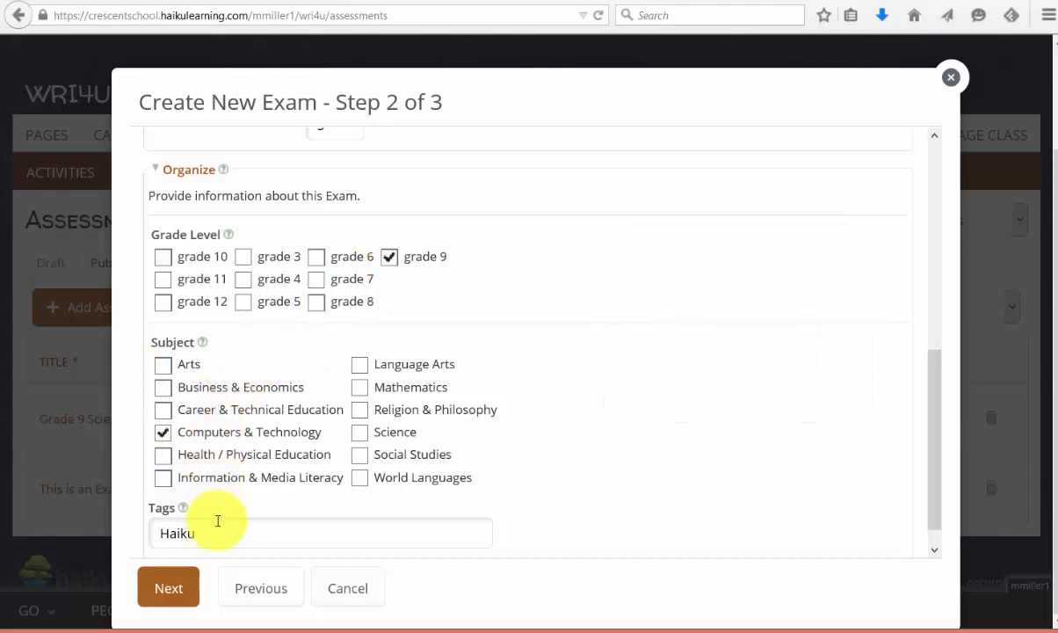
left_click(170, 587)
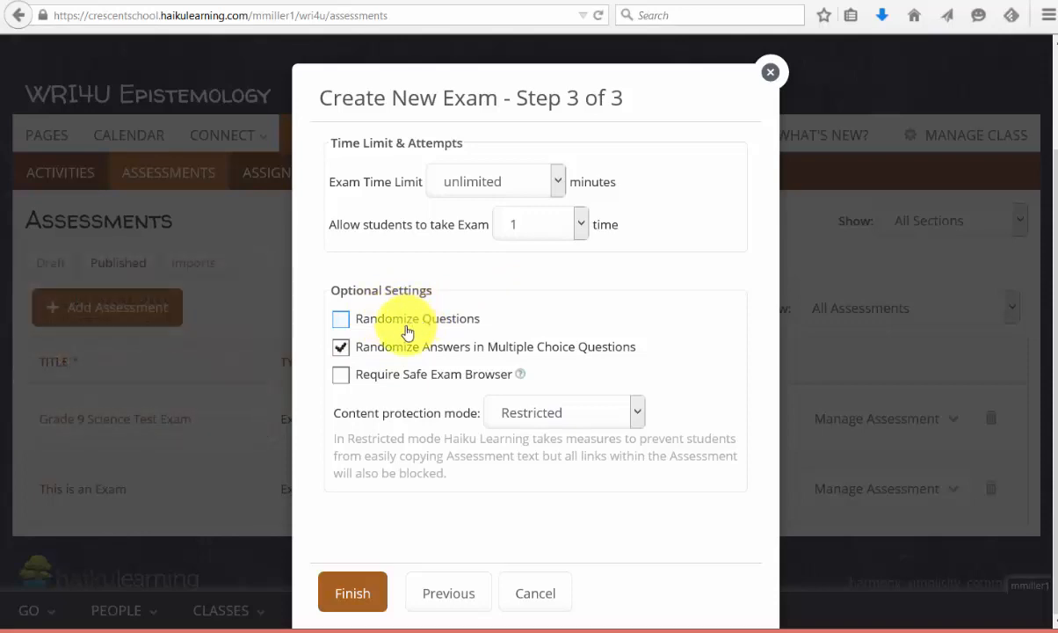
Step: Randomize questions but not answers, keep Restricted content protection, and finish creating the exam
left_click(342, 322)
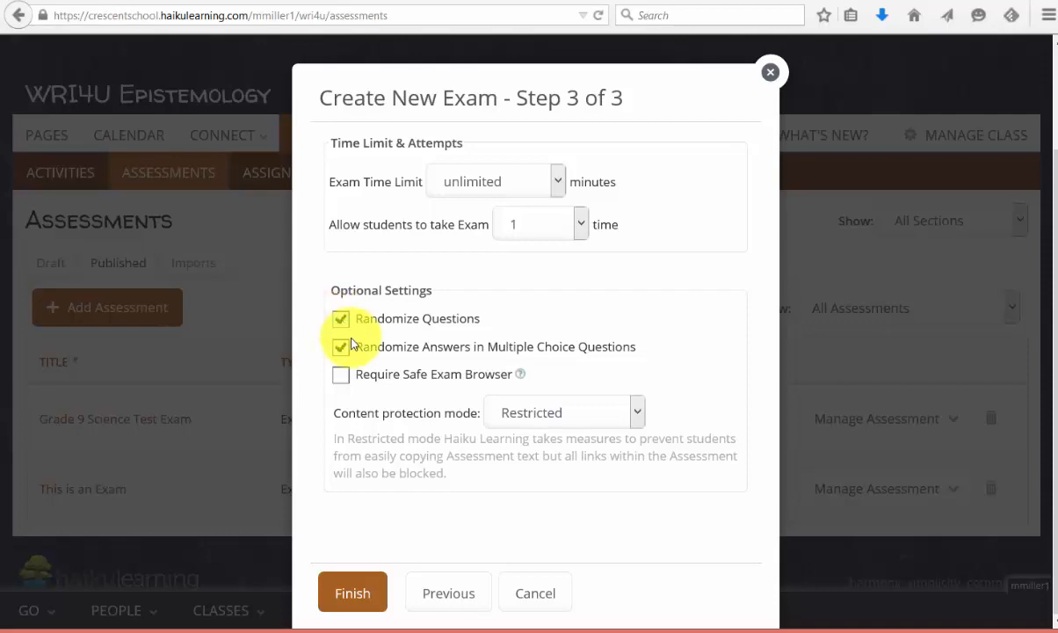
left_click(341, 350)
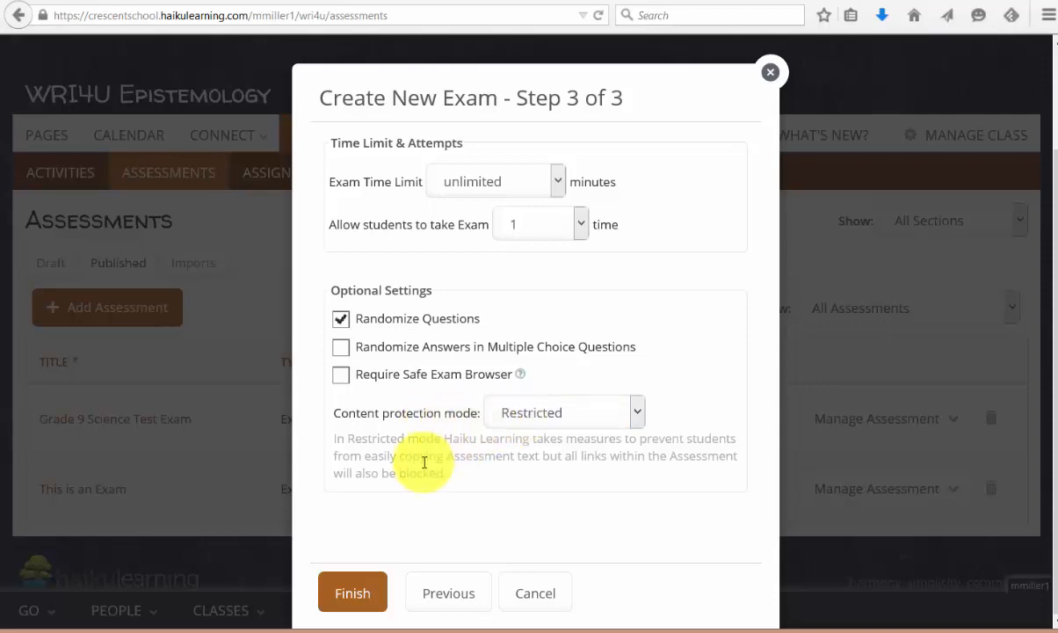
left_click(639, 413)
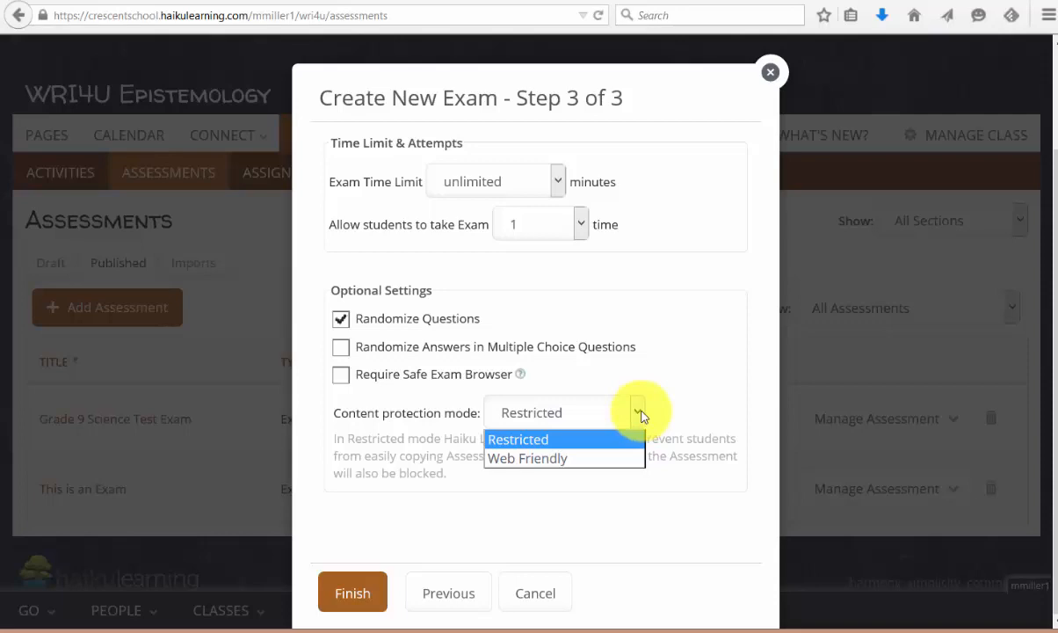
left_click(640, 413)
left_click(353, 593)
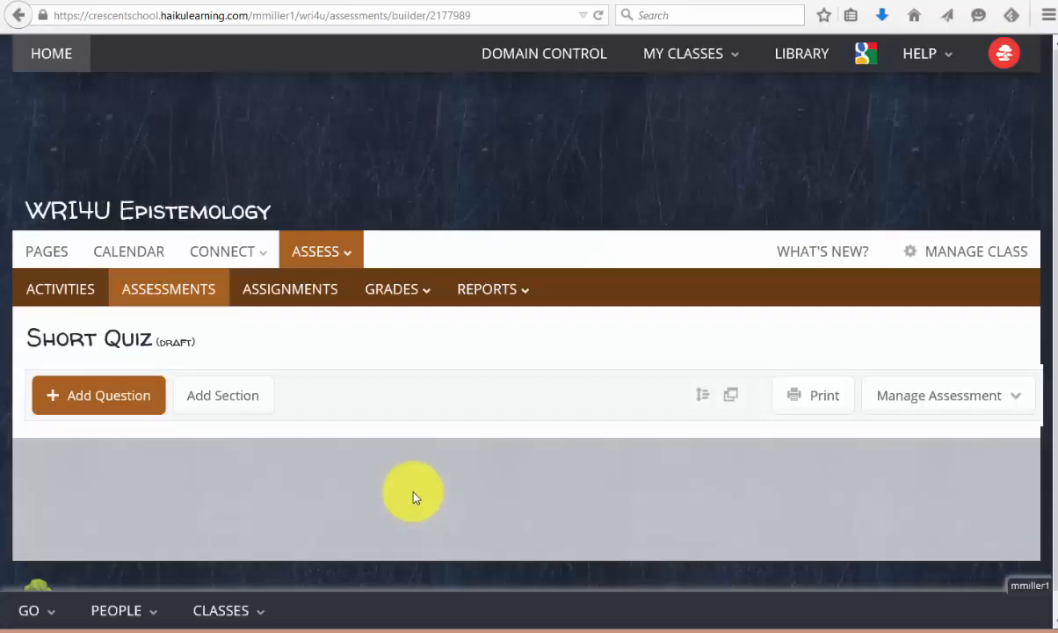
Step: Open the Fill in the Blank question dialog, close it, and show the Manage Assessment options
left_click(104, 402)
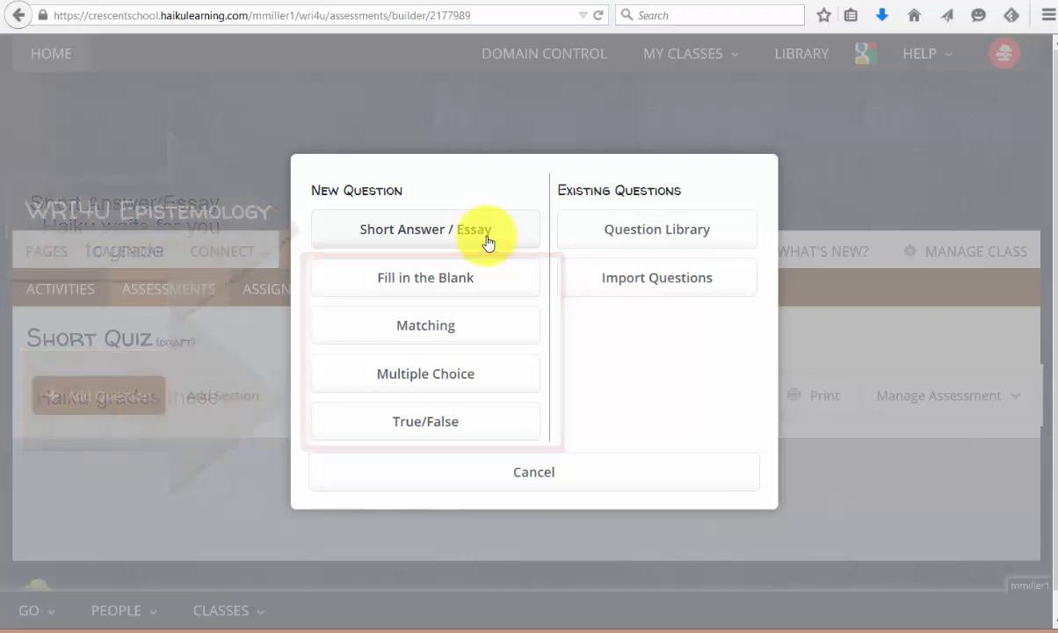
left_click(472, 288)
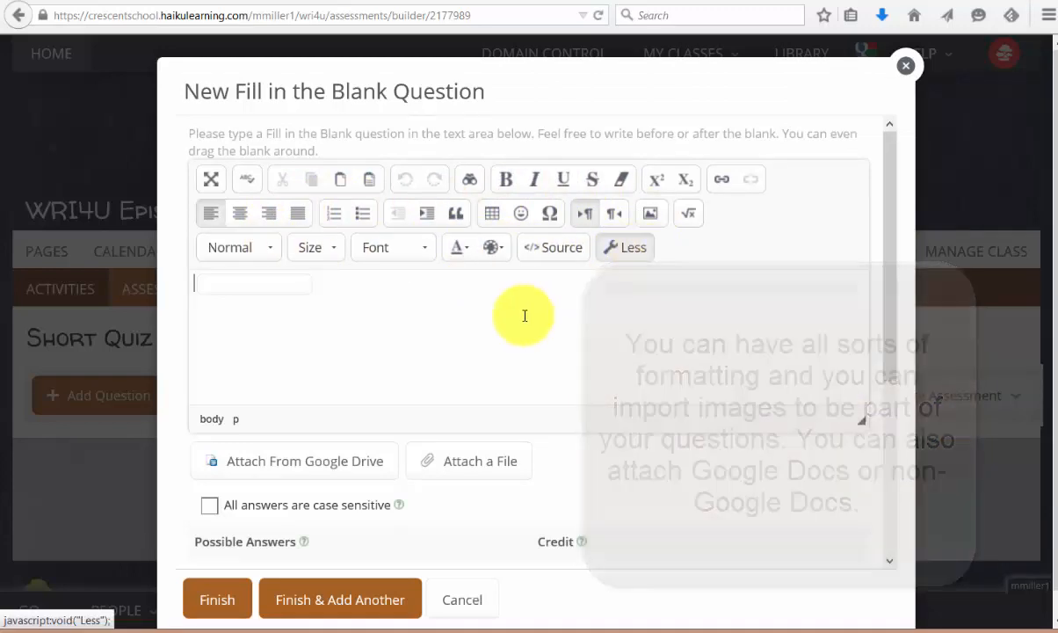
left_click(1004, 376)
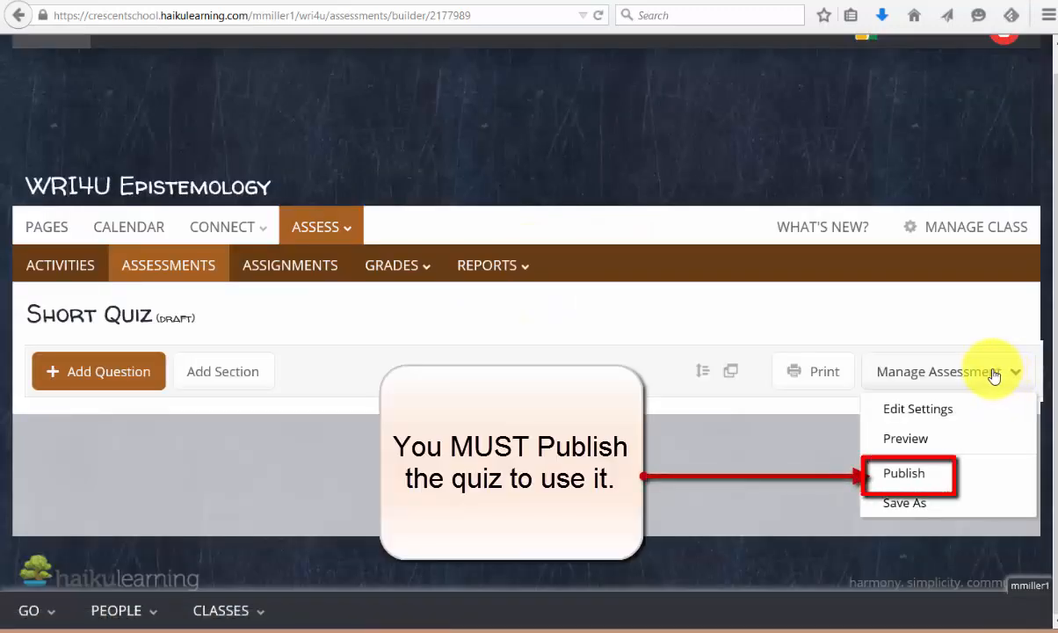
Step: Publish Short Quiz to all sections with Restricted Access on the Epistemology of Class Pages page
left_click(925, 474)
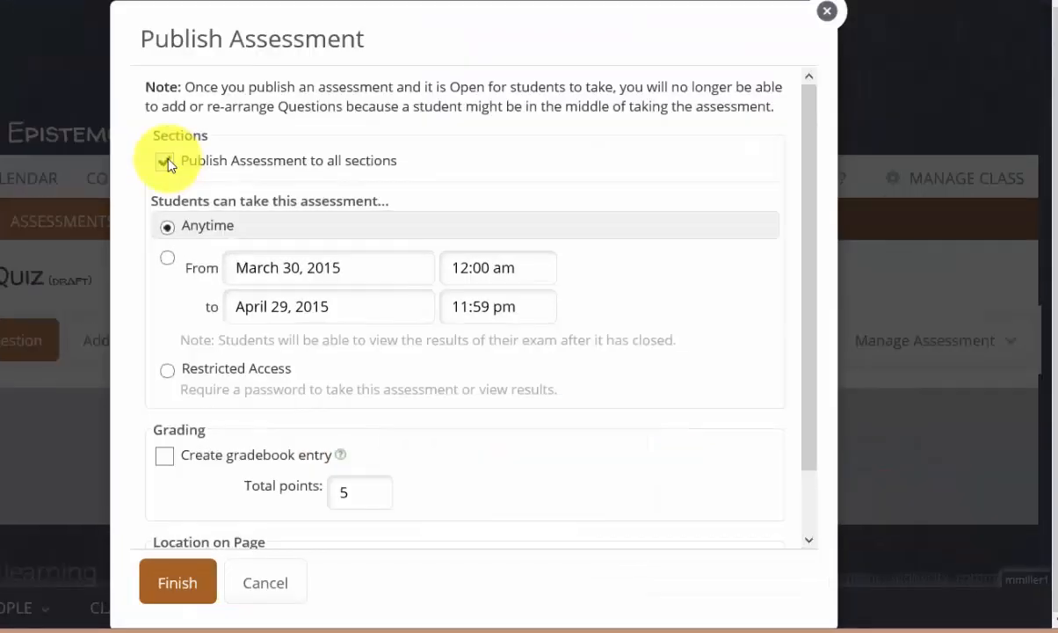
left_click(167, 163)
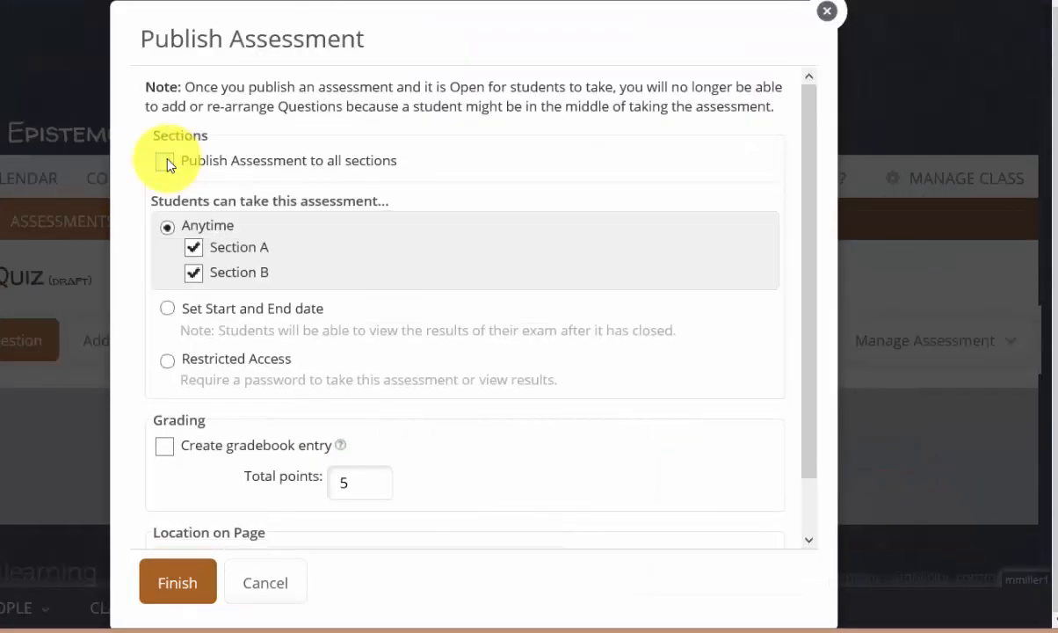
left_click(166, 163)
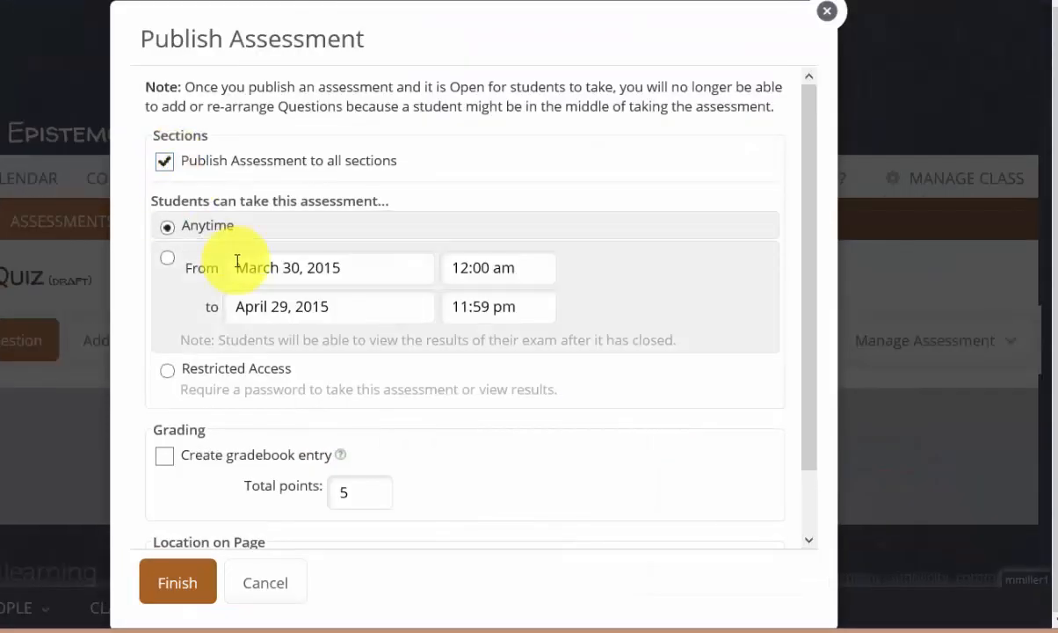
left_click(167, 370)
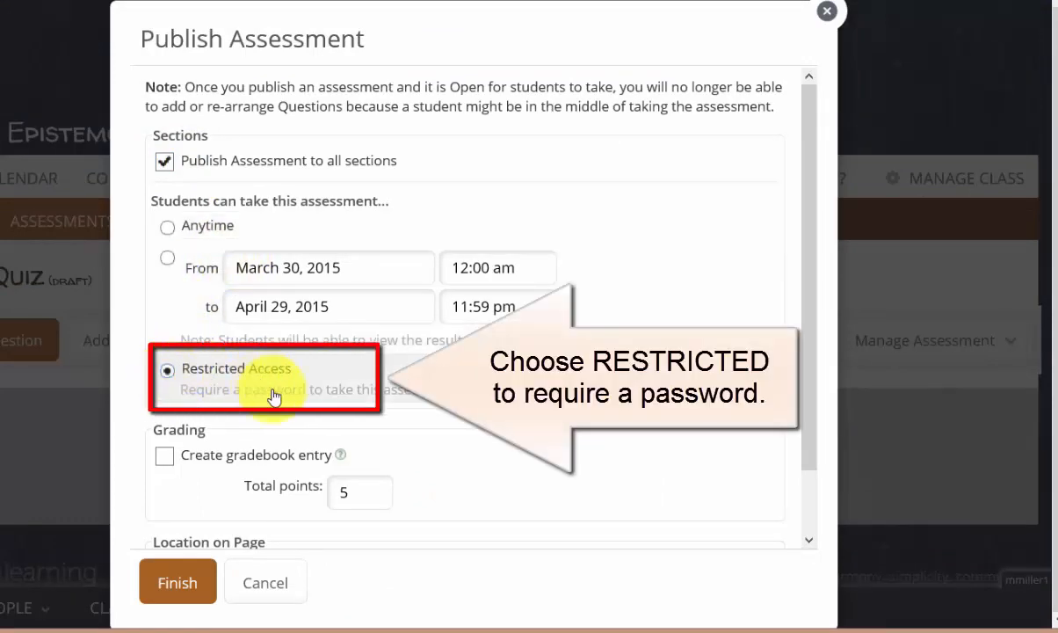
scroll(279, 395, "down", 1)
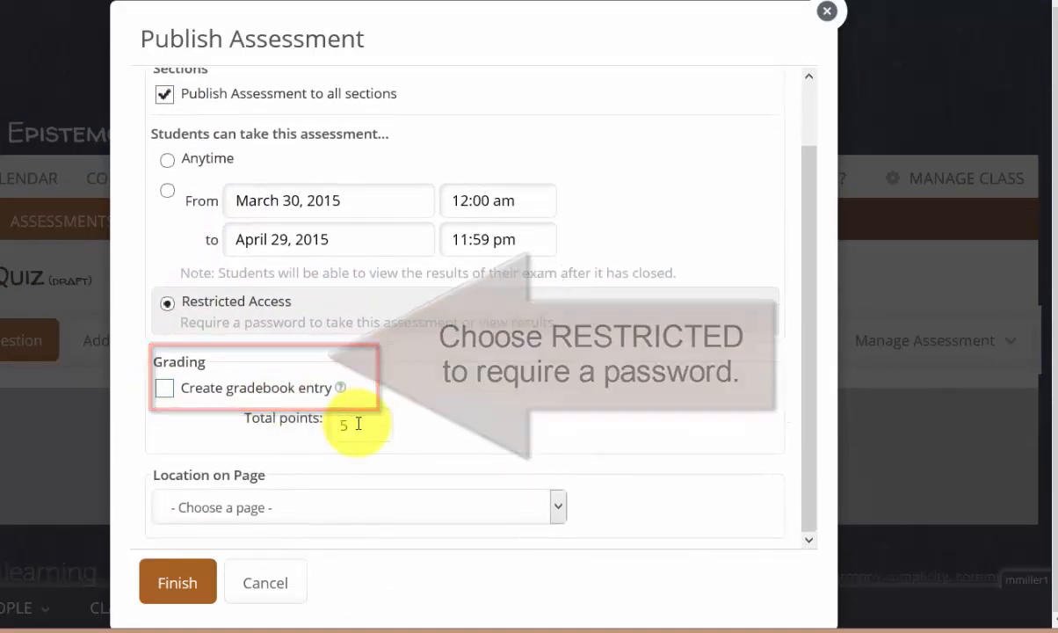
left_click(558, 509)
left_click(242, 161)
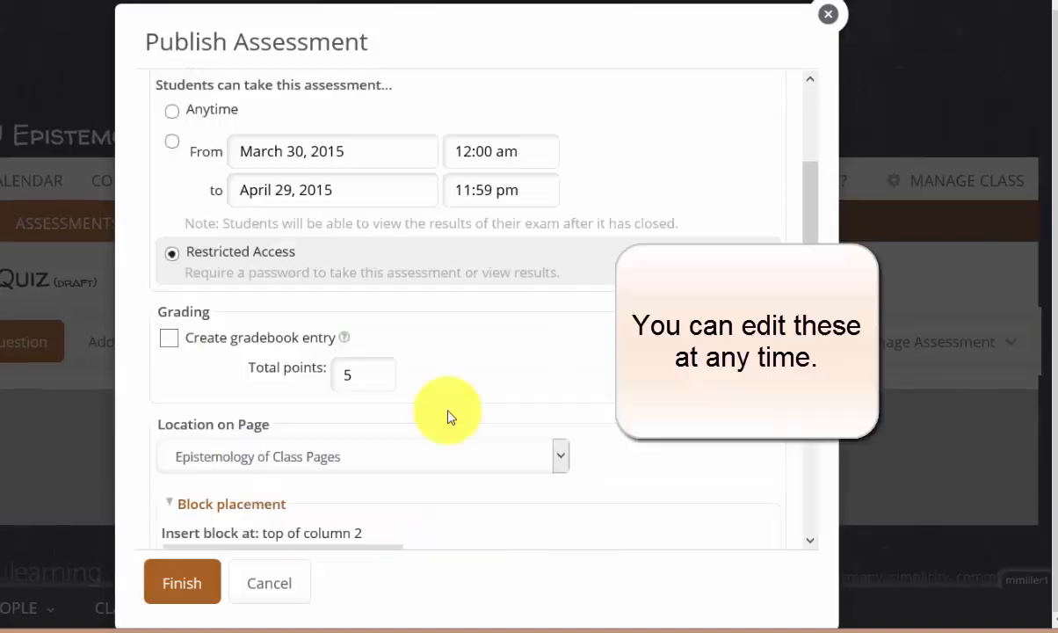
left_click(183, 583)
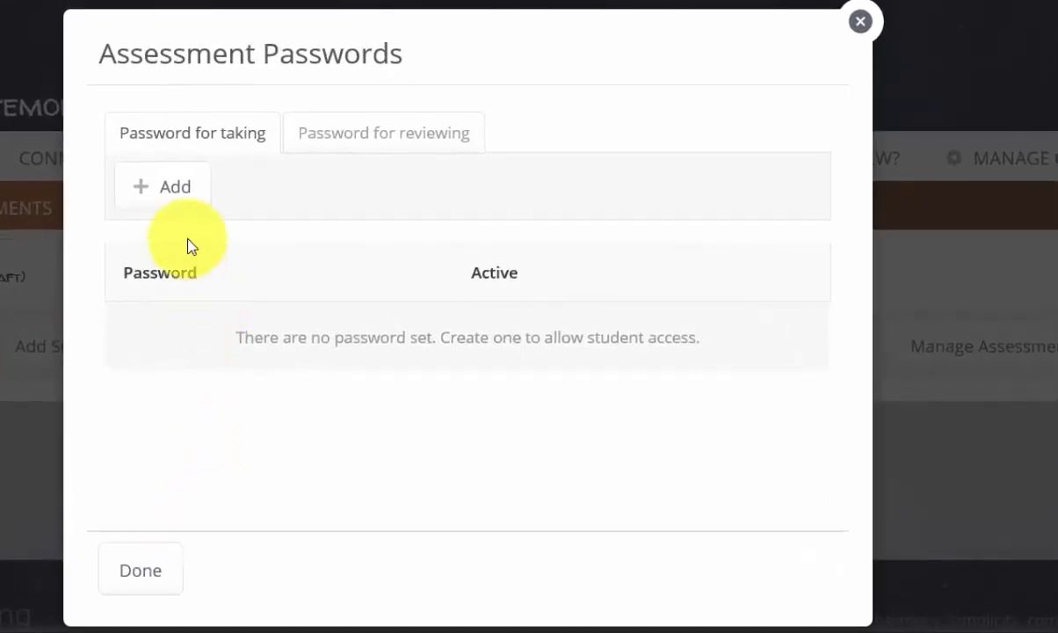
Step: Add a quiz-taking password valid anytime, save it, and finish publishing the quiz
left_click(175, 190)
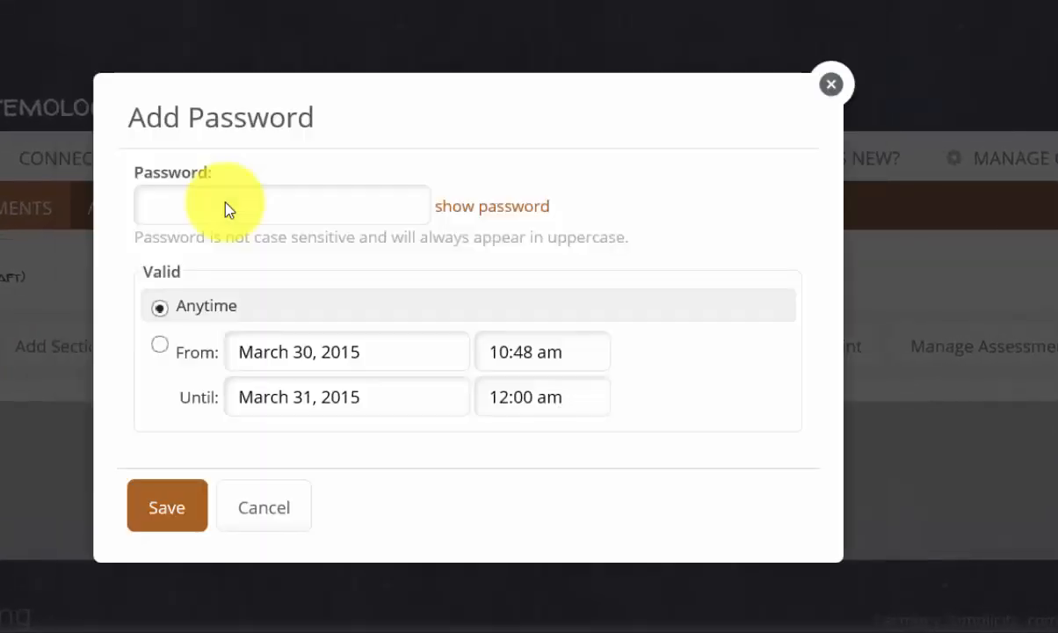
left_click(473, 210)
left_click(333, 213)
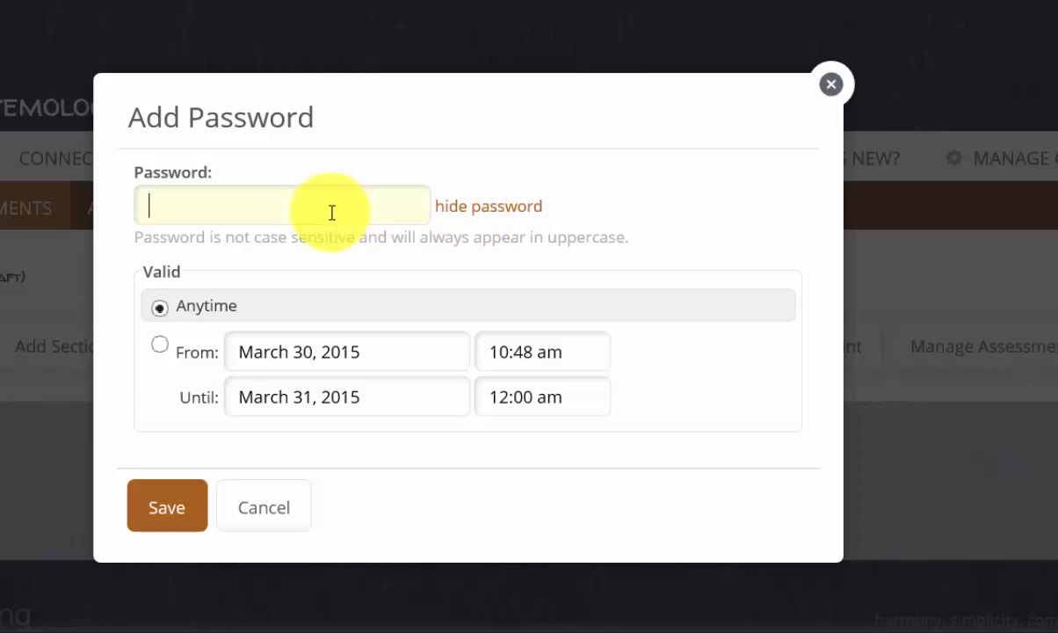
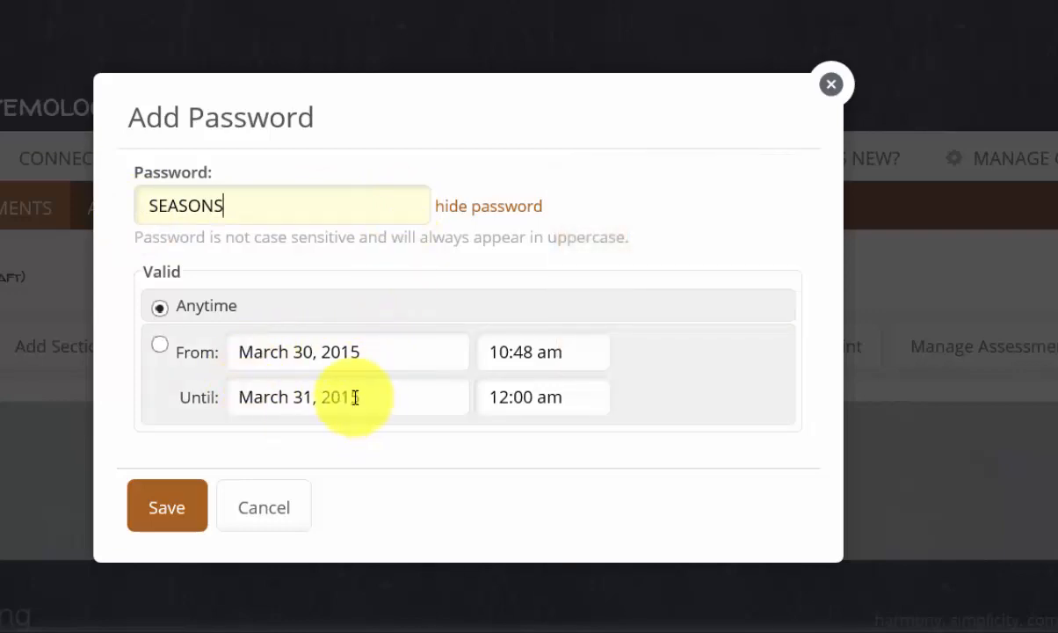
left_click(168, 510)
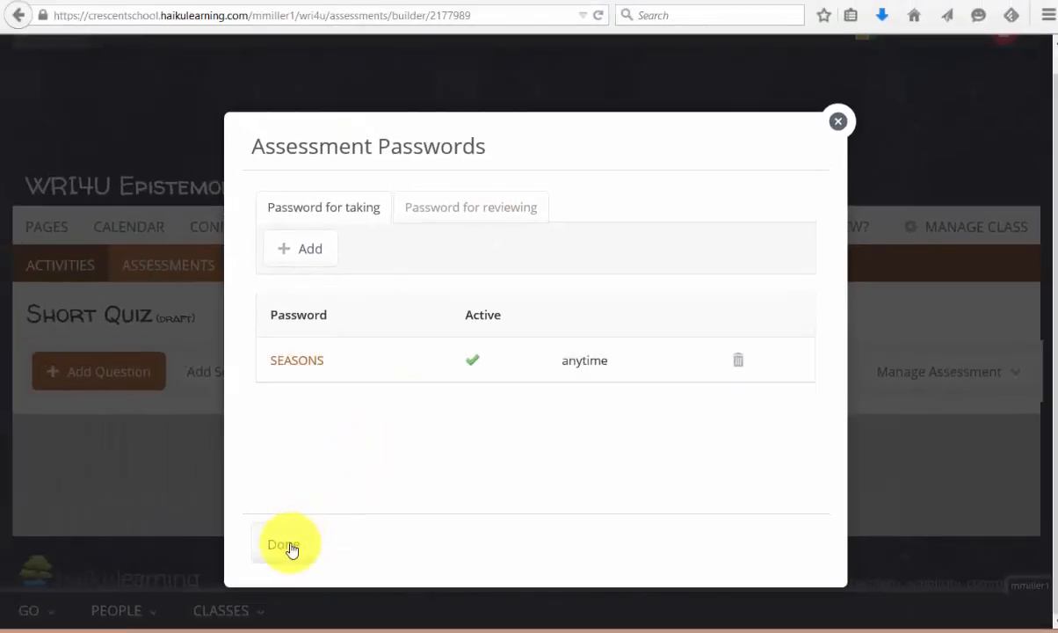
left_click(290, 545)
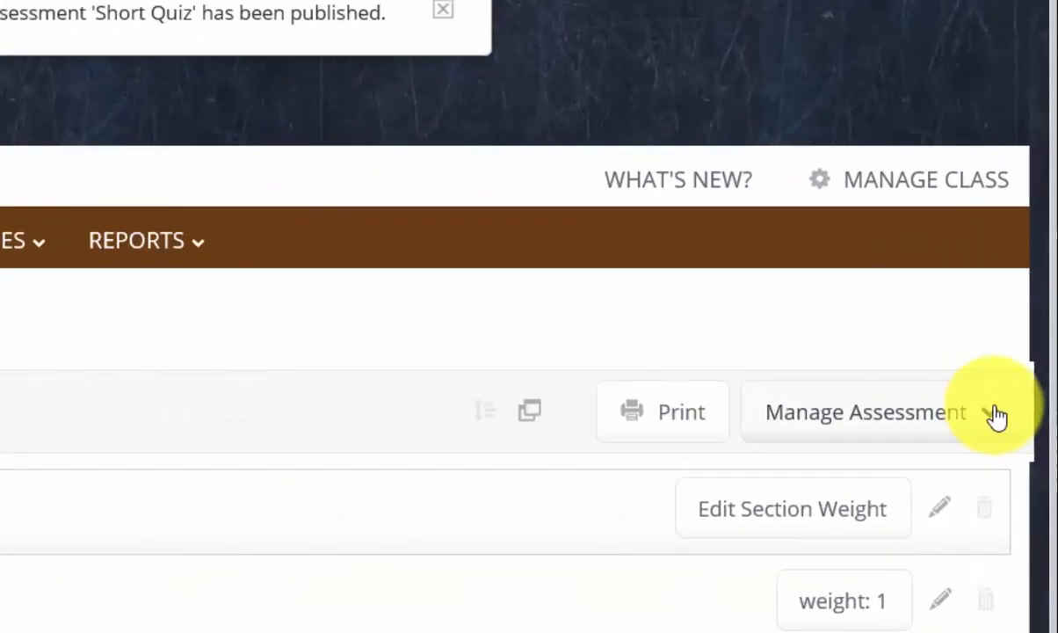
Step: Open the Short Quiz title for editing via Manage Assessment's Edit Settings
left_click(997, 417)
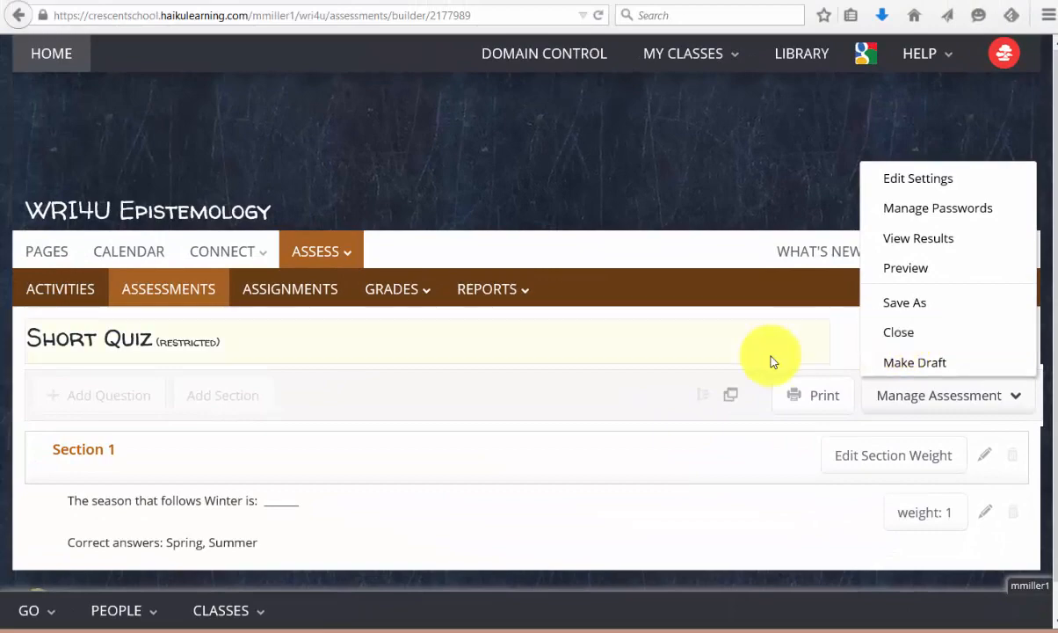
left_click(764, 357)
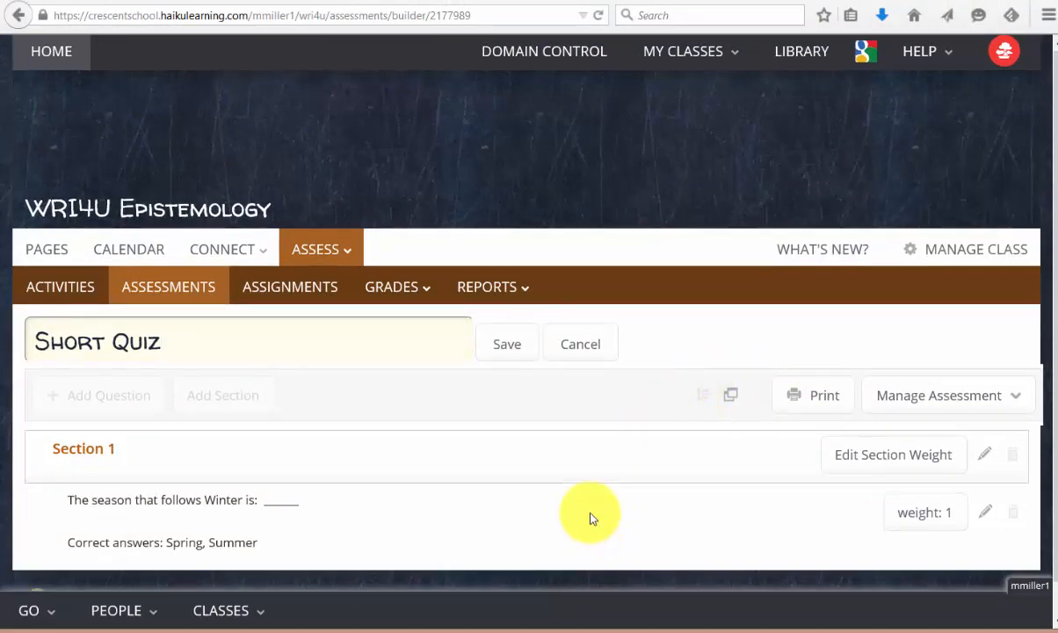
scroll(591, 515, "down", 1)
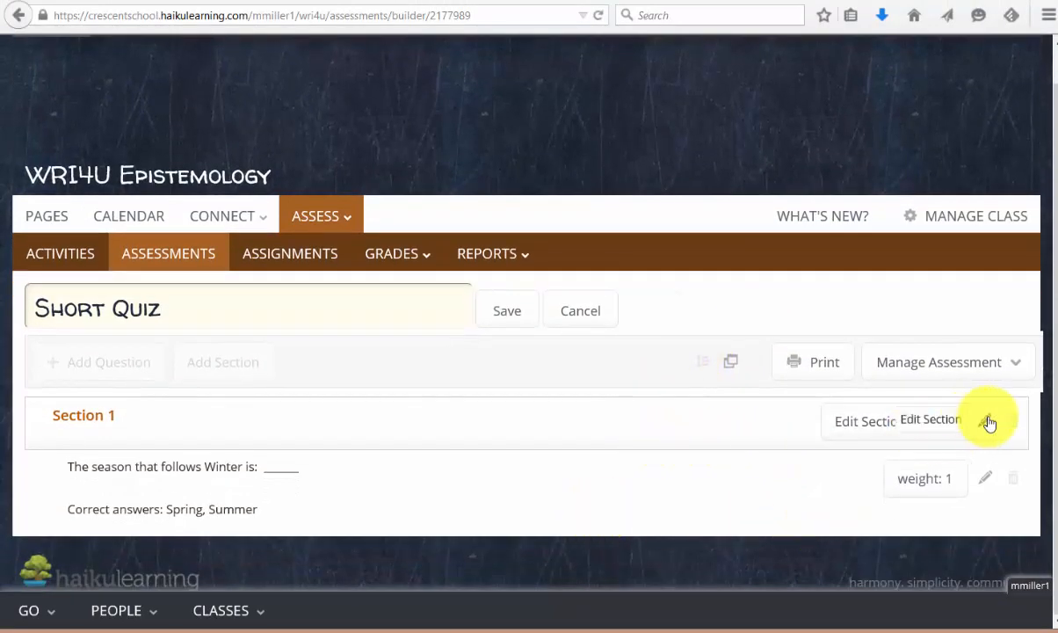